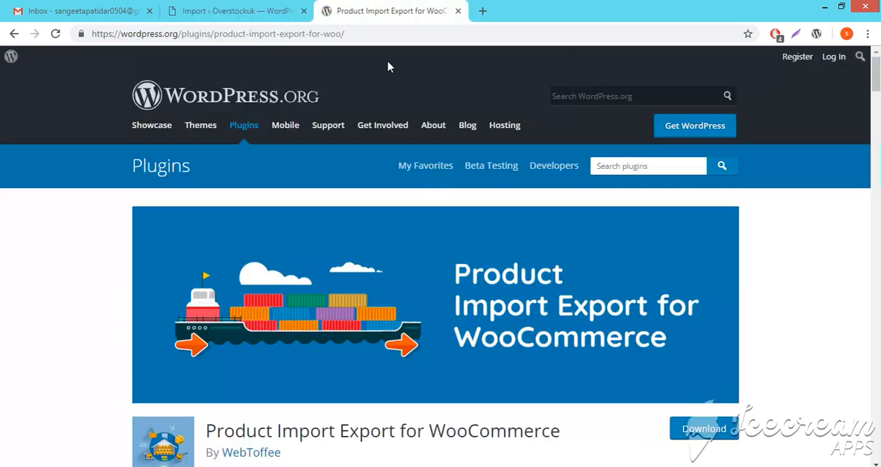
- Review the Product Import Export for WooCommerce plugin page, including its description and how it works
scroll(475, 329, "down", 1)
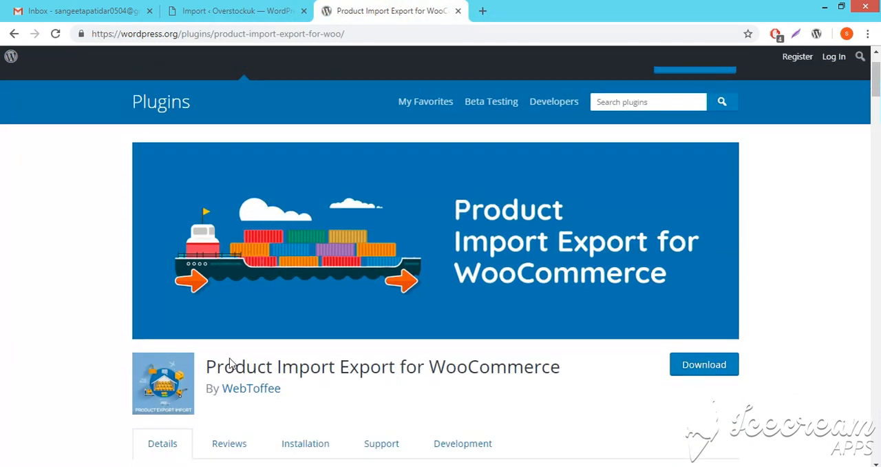
mouse_move(212, 362)
left_mouse_down()
mouse_move(574, 363)
mouse_move(574, 371)
mouse_move(206, 365)
left_mouse_up()
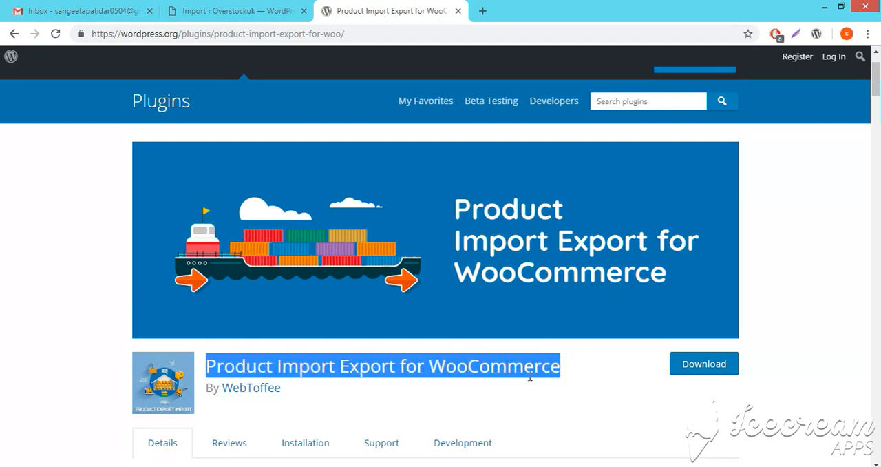
scroll(530, 376, "down", 10)
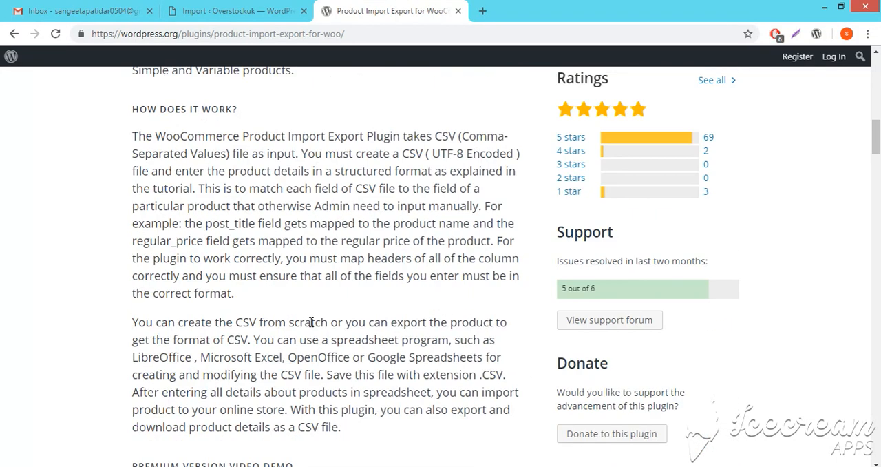
scroll(324, 329, "down", 4)
scroll(329, 336, "up", 14)
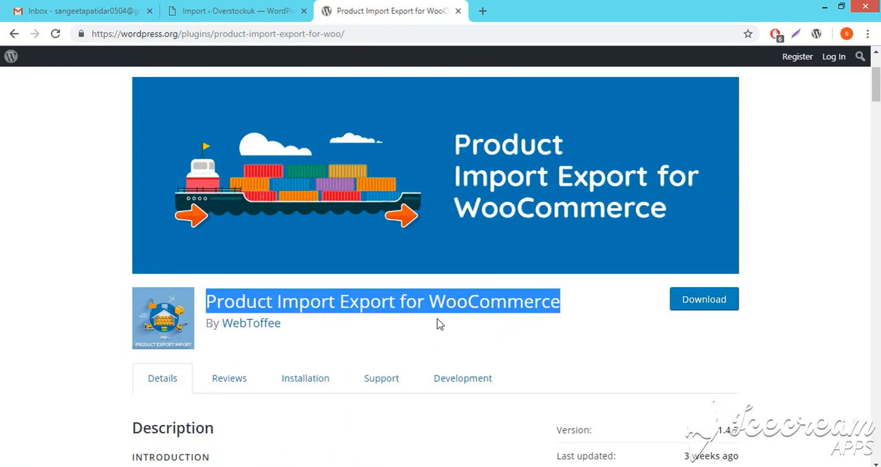
left_click(439, 323)
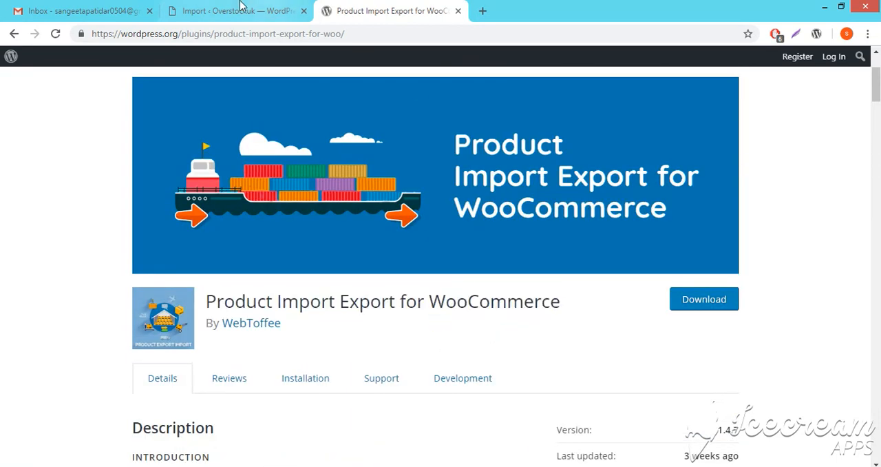
- Switch to the Overstockuk WordPress admin and open the Product Im-Ex page for products
left_click(237, 10)
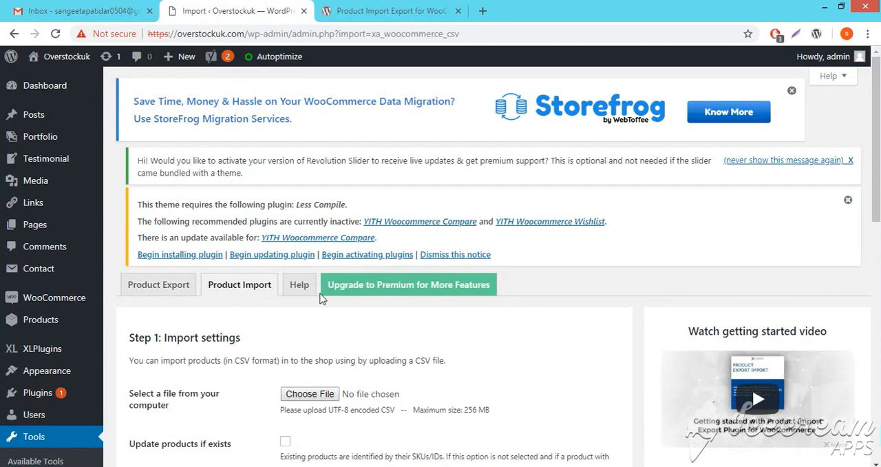
scroll(316, 289, "down", 3)
left_click(385, 10)
left_click(234, 10)
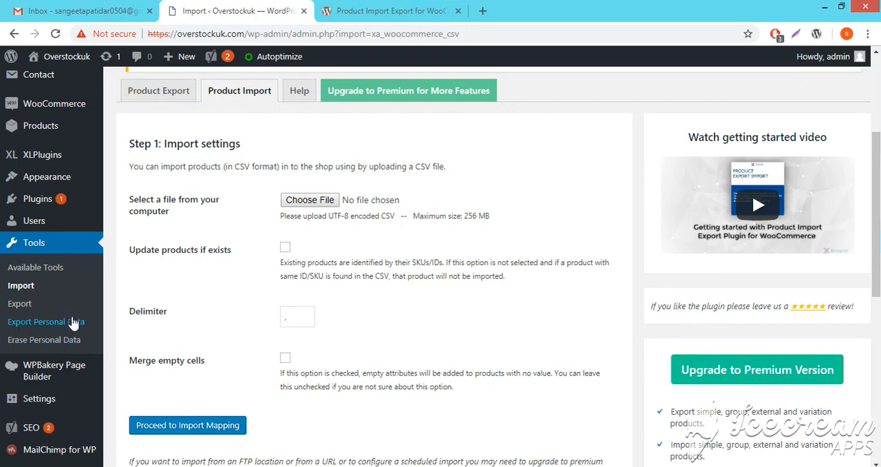
scroll(59, 186, "up", 1)
mouse_move(59, 194)
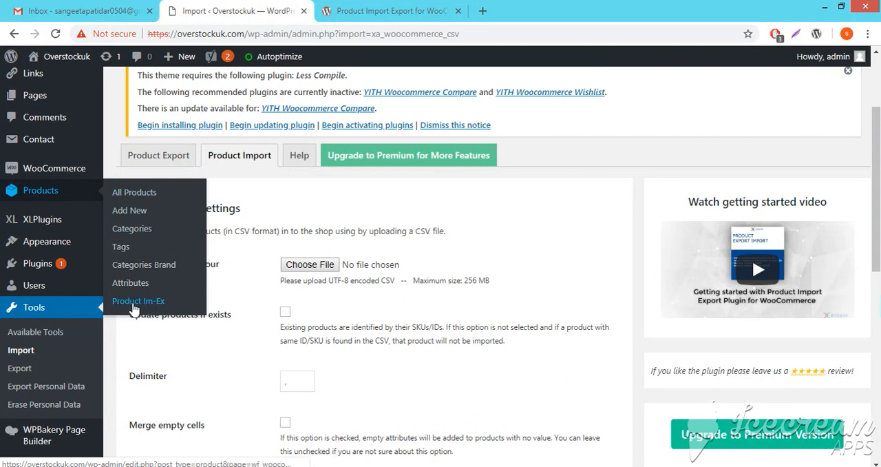
left_click(155, 160)
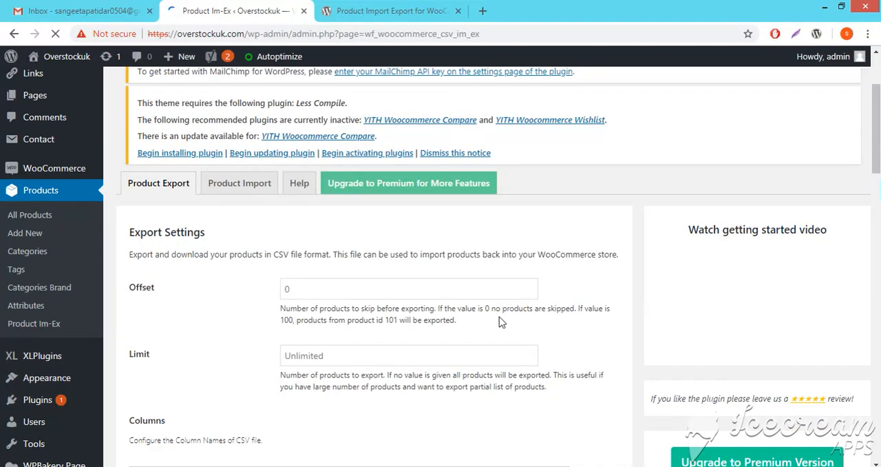
- Examine the product export settings: offset, limit and the selectable CSV column fields
scroll(341, 186, "down", 3)
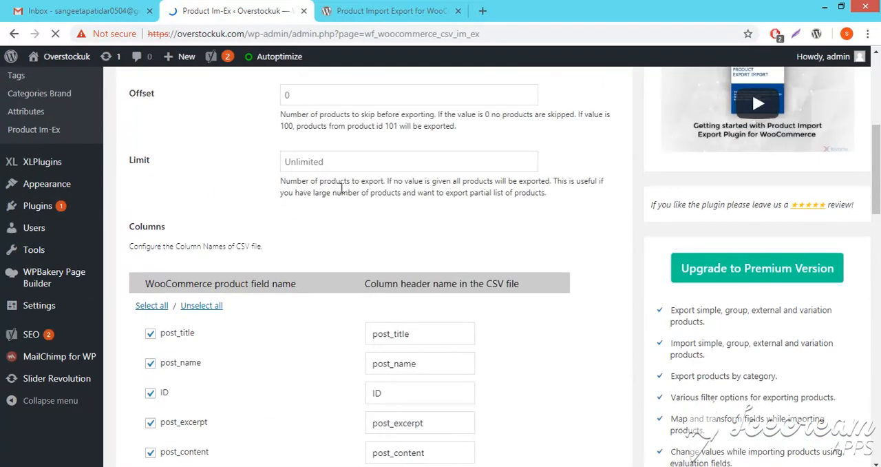
scroll(303, 234, "up", 2)
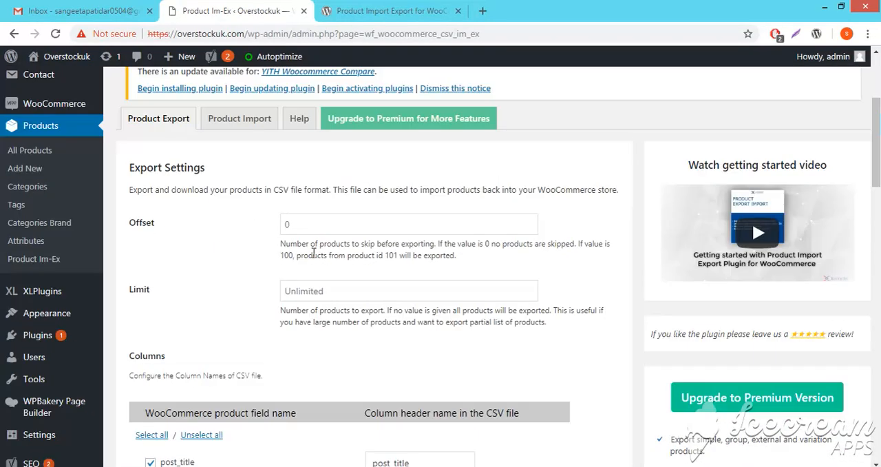
left_click(319, 289)
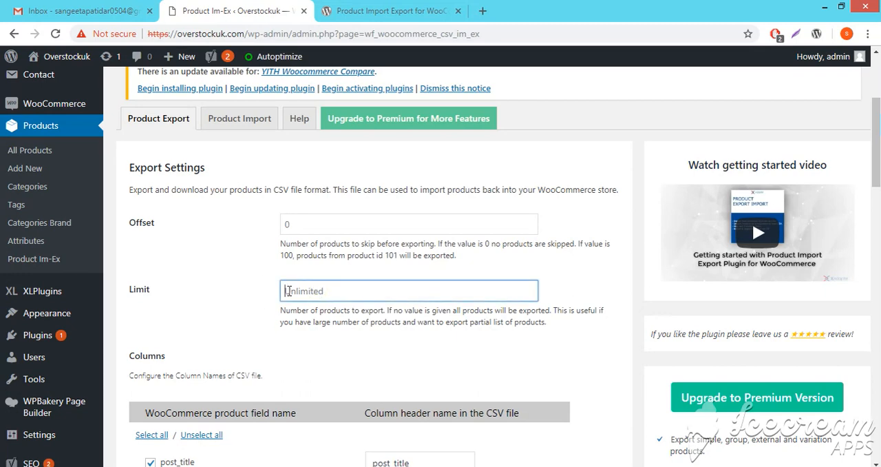
scroll(503, 324, "down", 4)
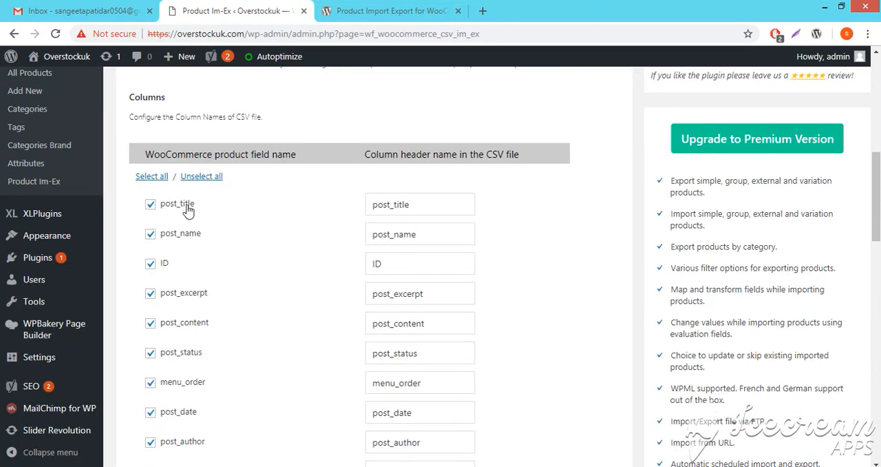
scroll(475, 289, "down", 2)
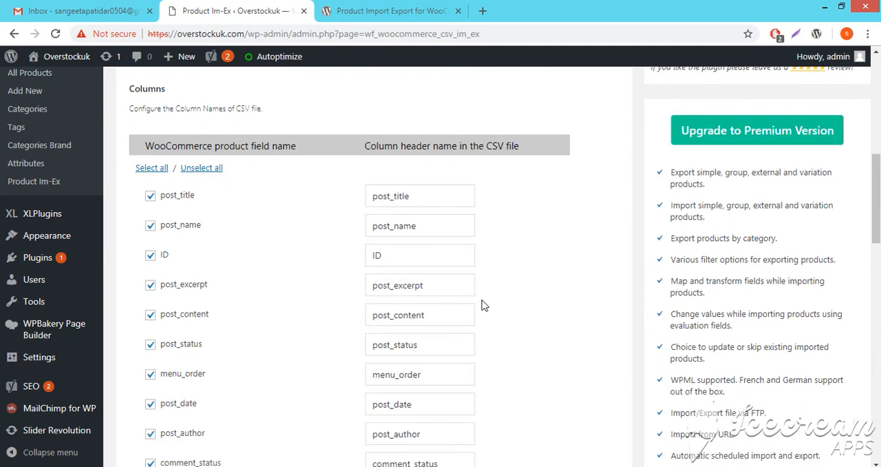
left_click(150, 193)
left_click(150, 194)
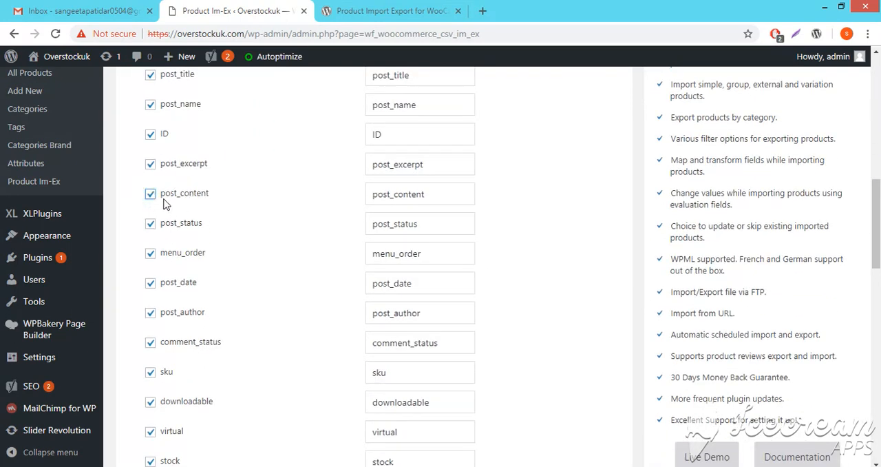
left_click(150, 195)
scroll(582, 281, "up", 6)
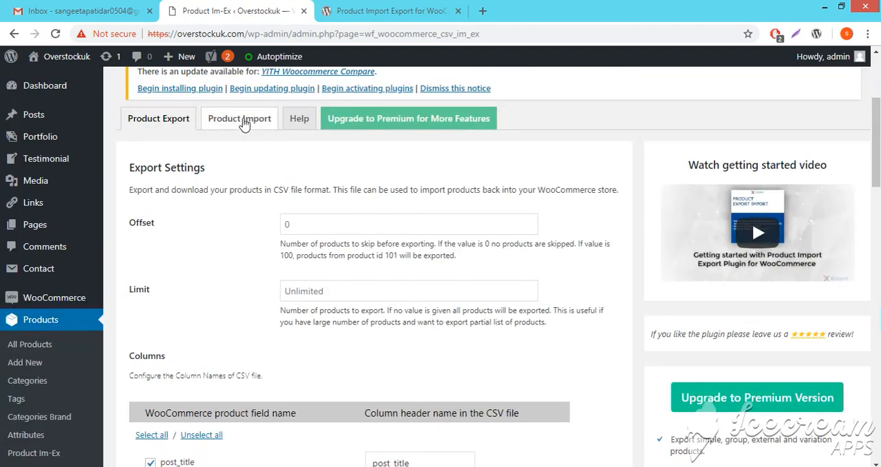
- Open the Product Import page with the Step 1 import settings
left_click(242, 122)
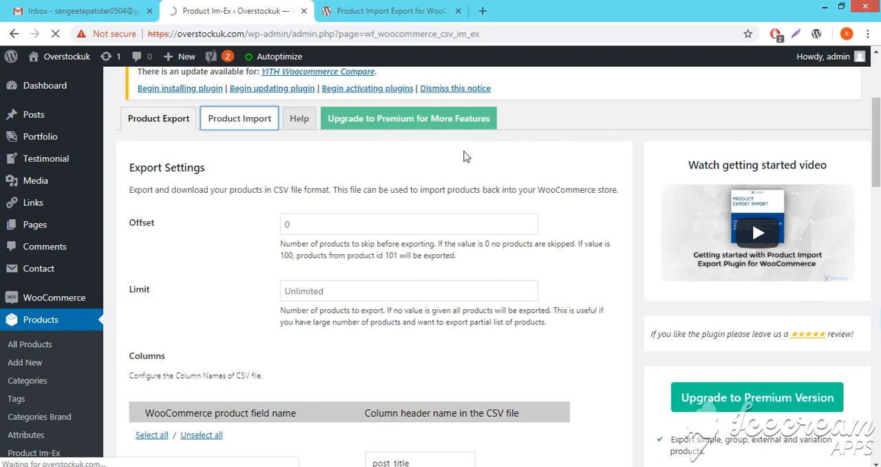
left_click(231, 124)
left_click_drag(125, 376, 276, 377)
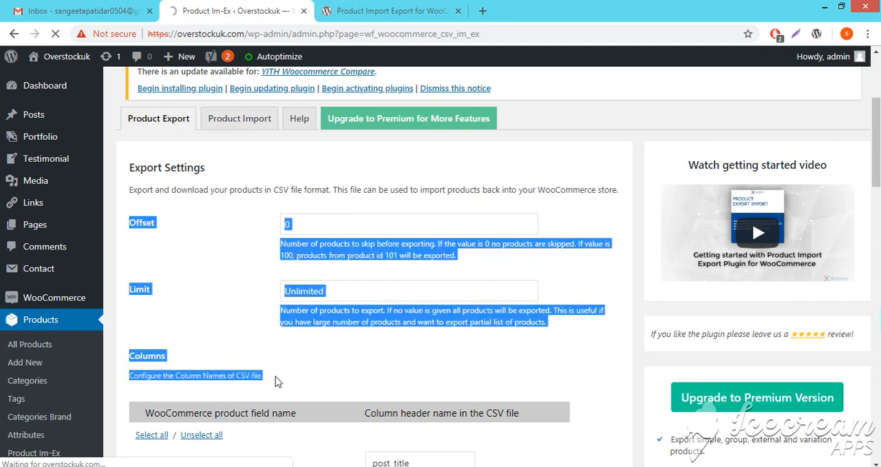
left_click(240, 381)
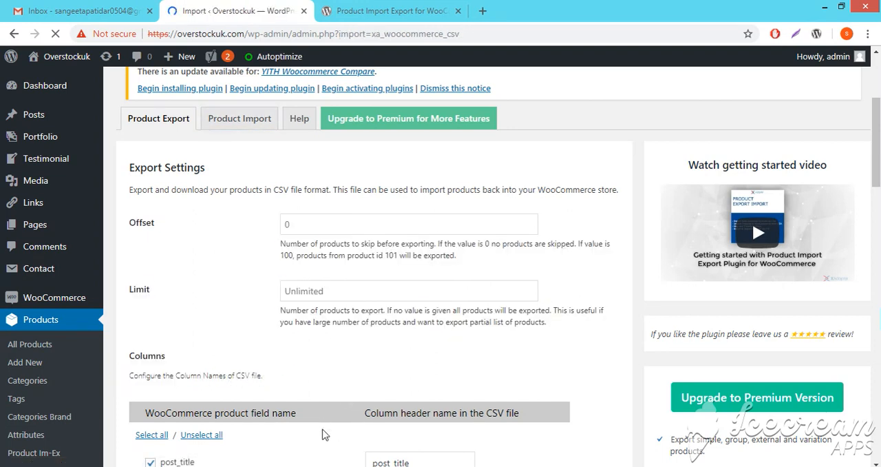
scroll(230, 218, "down", 3)
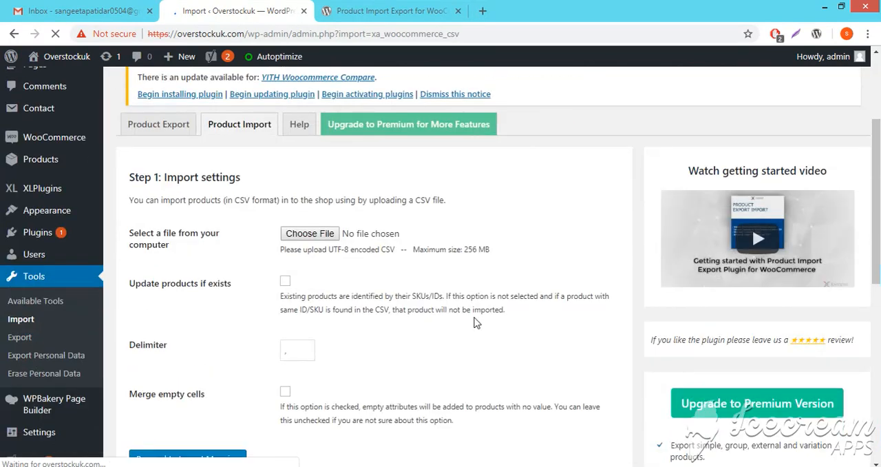
- Choose the file cabinet (241-339).csv from the Downloads folder as the product import file
left_click(310, 200)
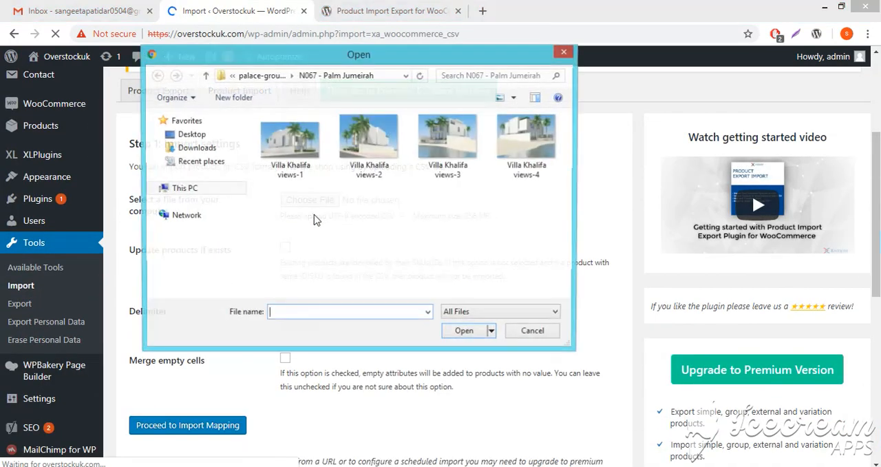
left_click(196, 148)
left_click(365, 234)
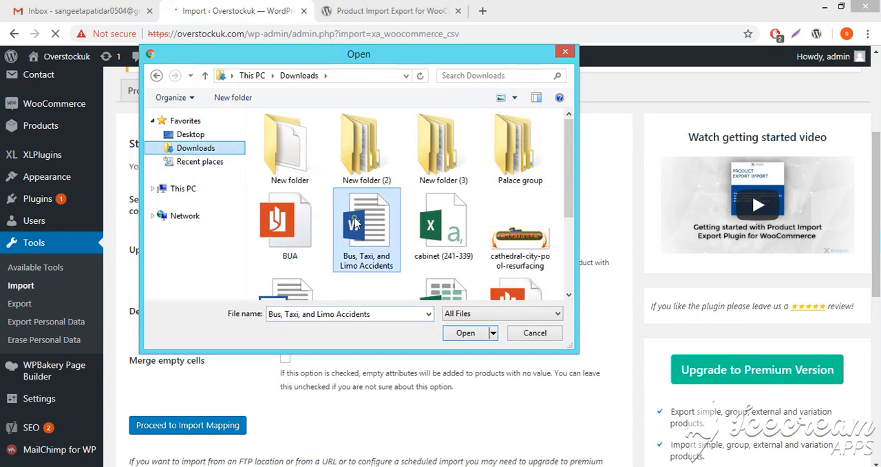
scroll(411, 241, "down", 2)
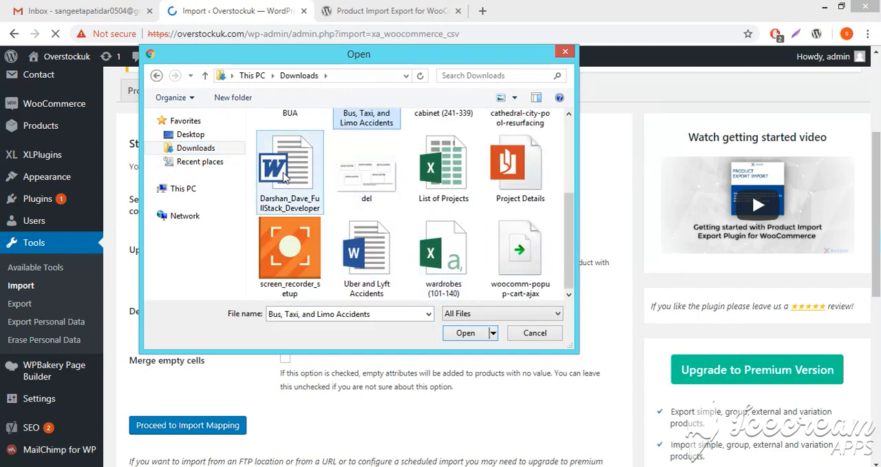
left_click(438, 267)
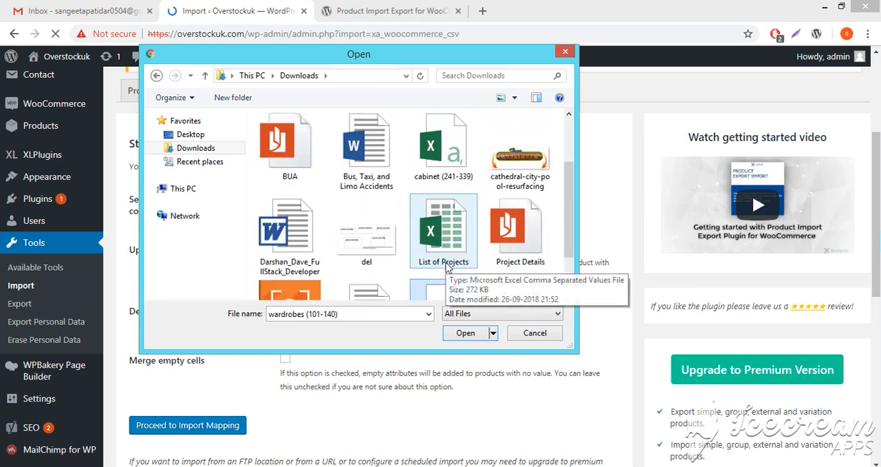
scroll(446, 227, "up", 1)
double_click(444, 166)
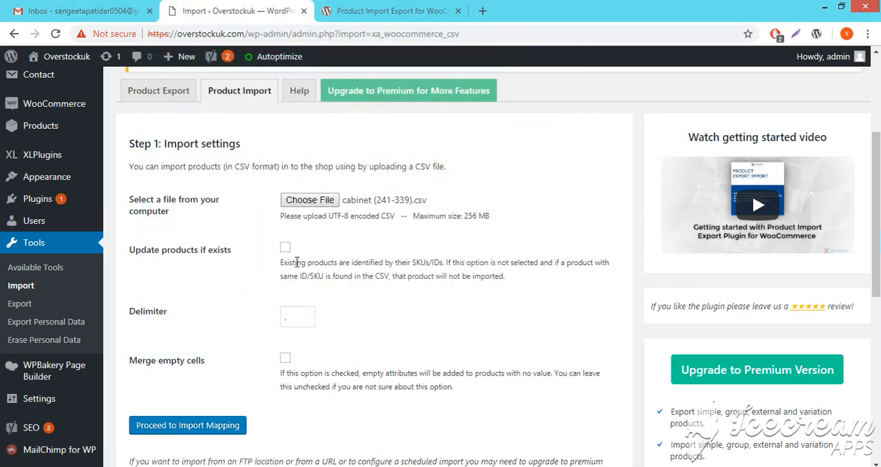
- Proceed to import mapping and review how the CSV columns map to the WooCommerce product fields
left_click(150, 427)
scroll(479, 335, "down", 3)
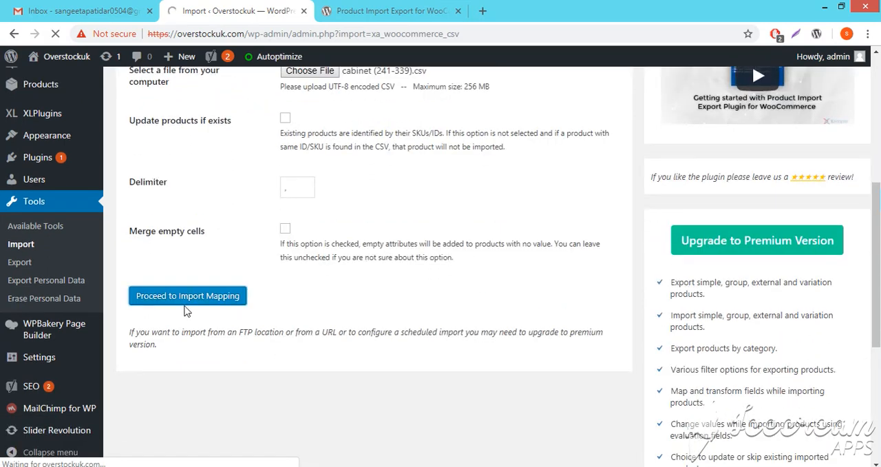
scroll(562, 280, "down", 3)
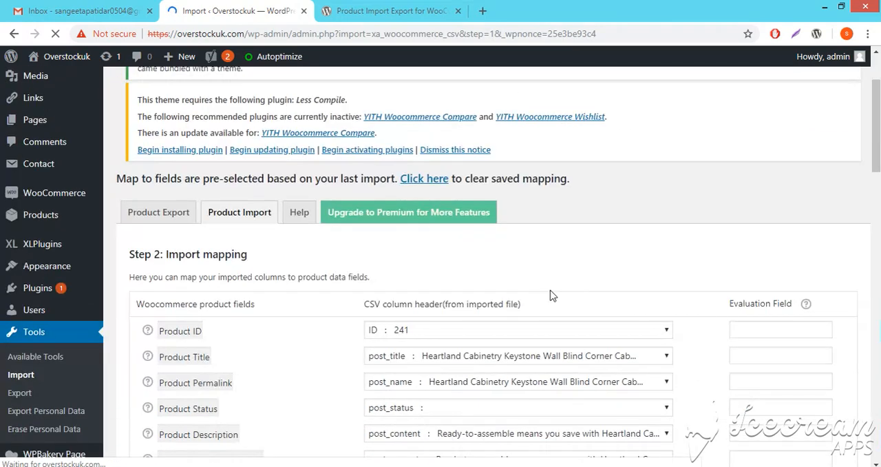
scroll(730, 290, "down", 5)
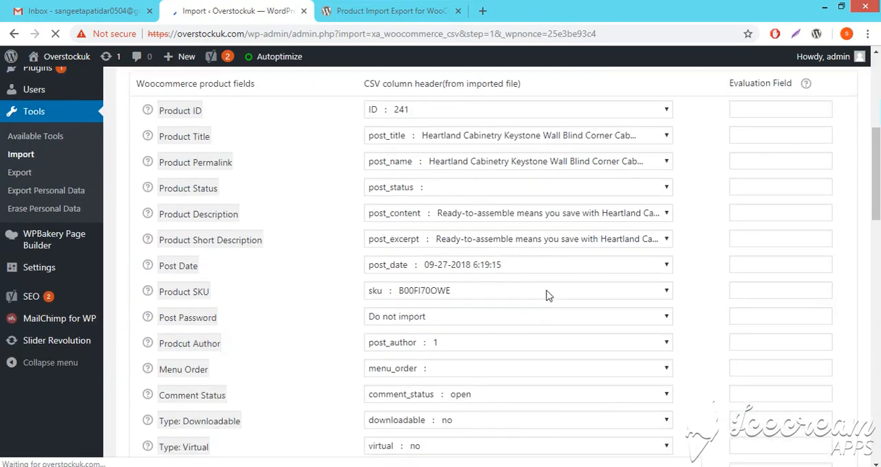
scroll(541, 300, "up", 6)
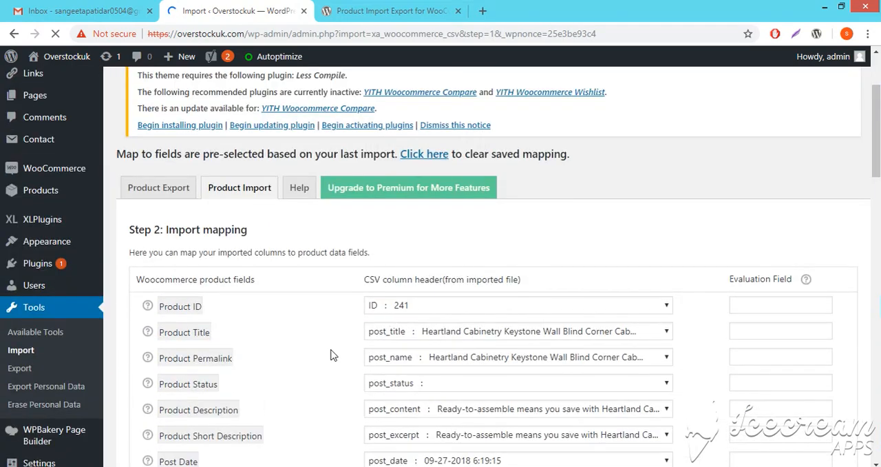
- Start the product import using the pre-selected field mapping
left_click(433, 154)
scroll(661, 273, "down", 5)
scroll(465, 298, "down", 12)
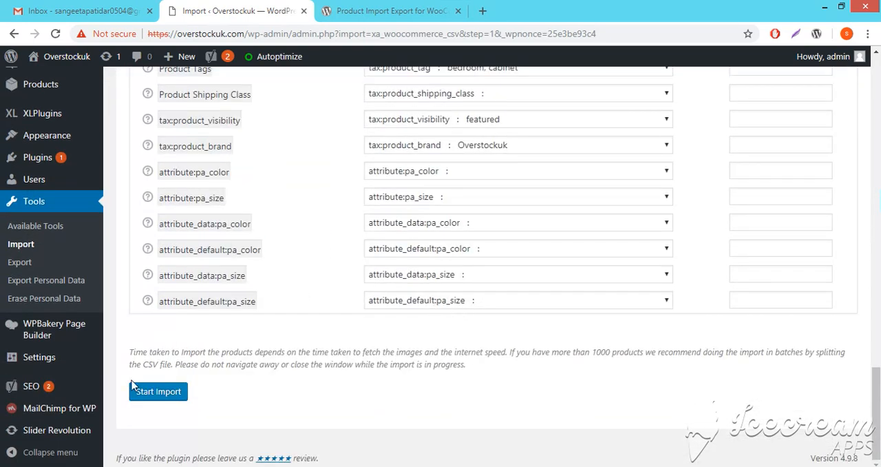
left_click(148, 395)
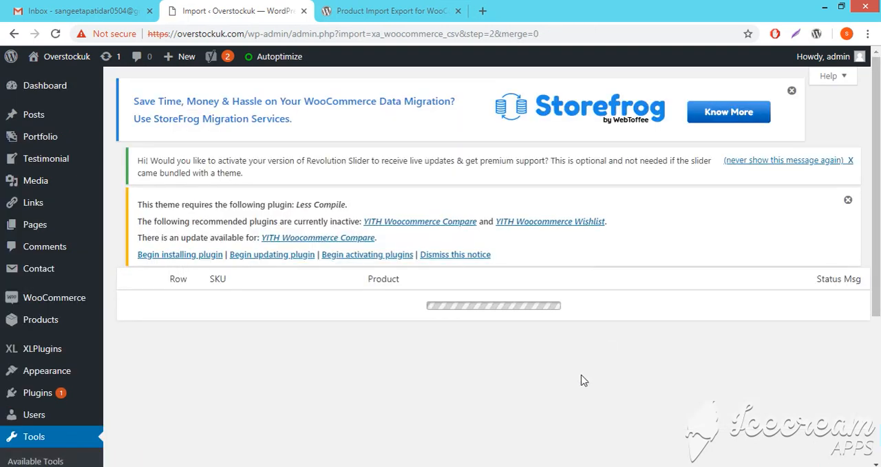
scroll(627, 279, "down", 2)
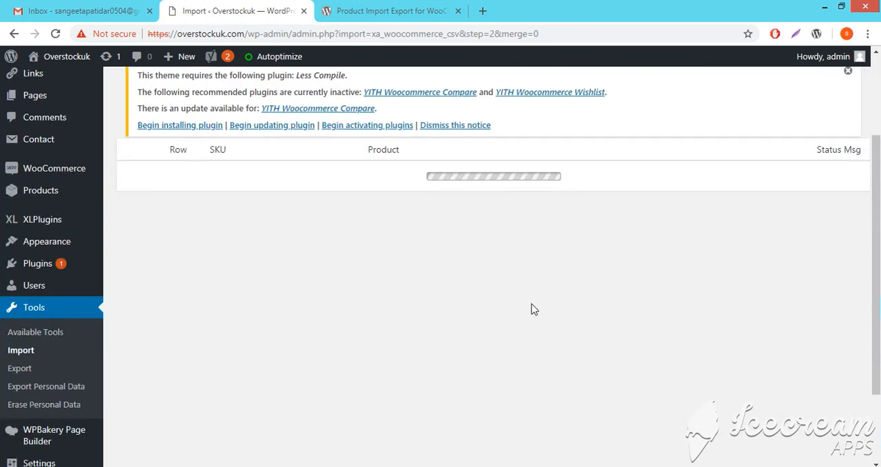